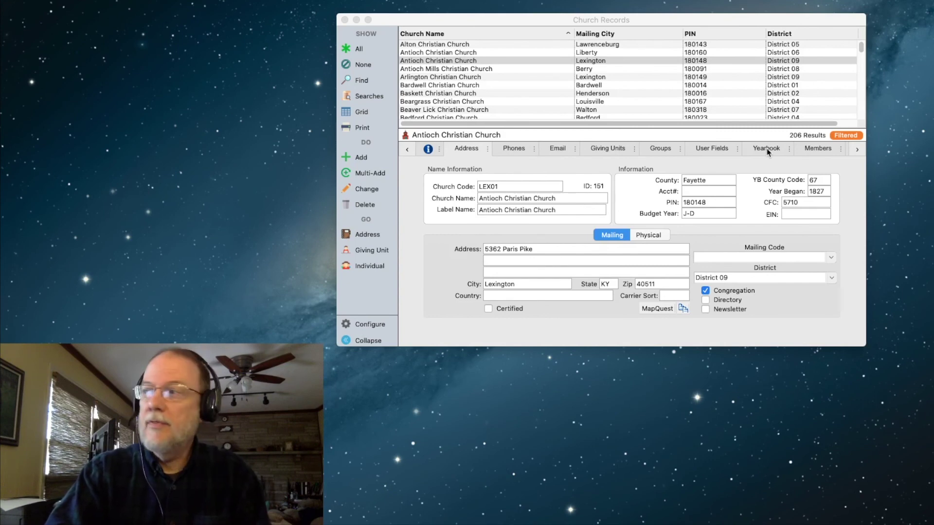
Review Antioch Christian Church's 2019 yearbook performance and giving figures
{"action": "left_click", "coordinate": [767, 152]}
{"action": "left_click", "coordinate": [767, 152]}
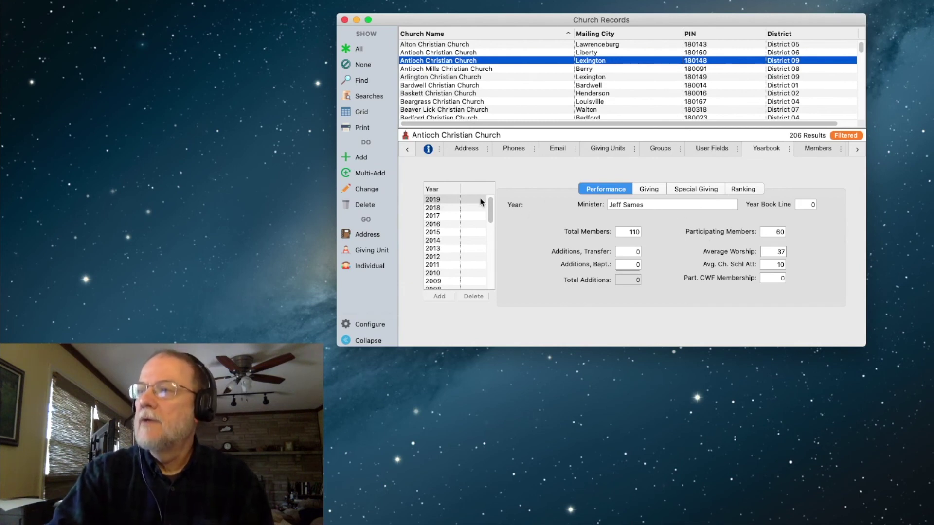
{"action": "left_click", "coordinate": [437, 200]}
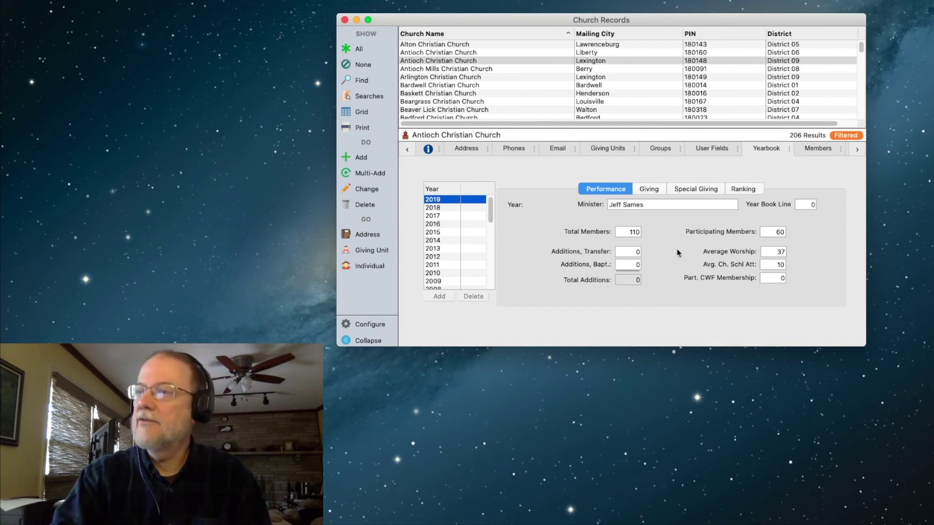
{"action": "left_click", "coordinate": [652, 190]}
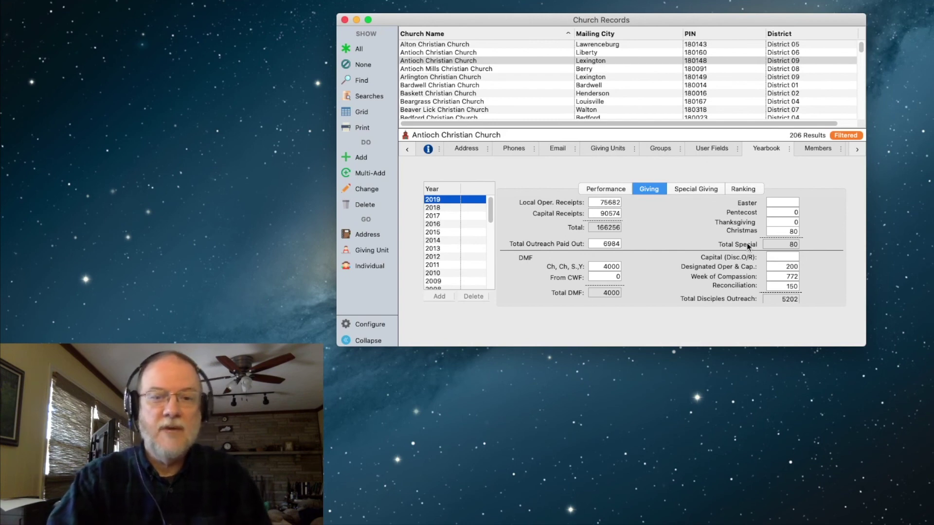
Review the church's 2018 giving and performance figures and look through the full list of yearbook years
{"action": "left_click", "coordinate": [440, 208]}
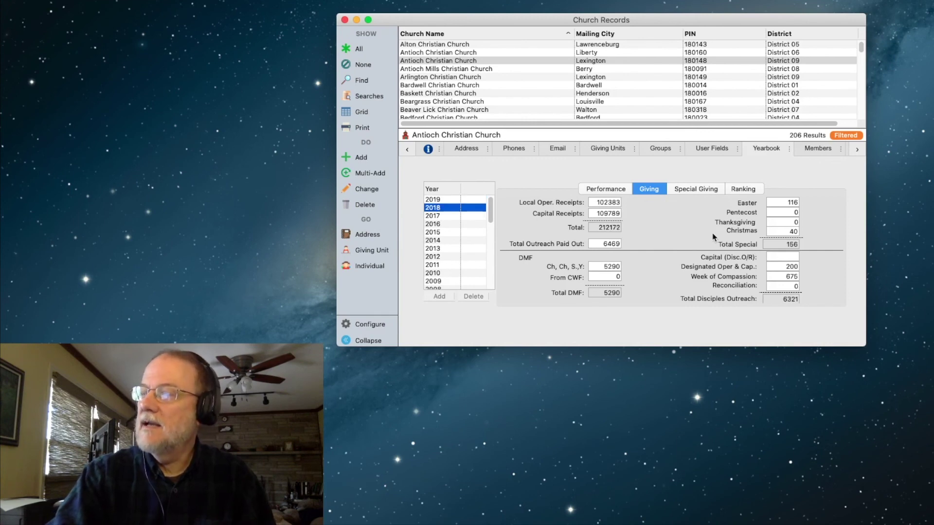
{"action": "left_click", "coordinate": [617, 191]}
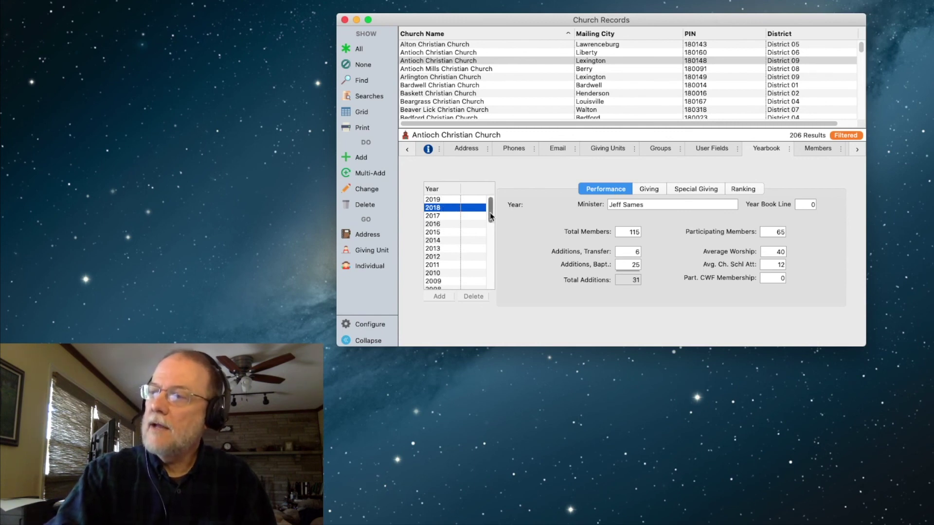
{"action": "left_click_drag", "start_coordinate": [491, 216], "coordinate": [496, 284]}
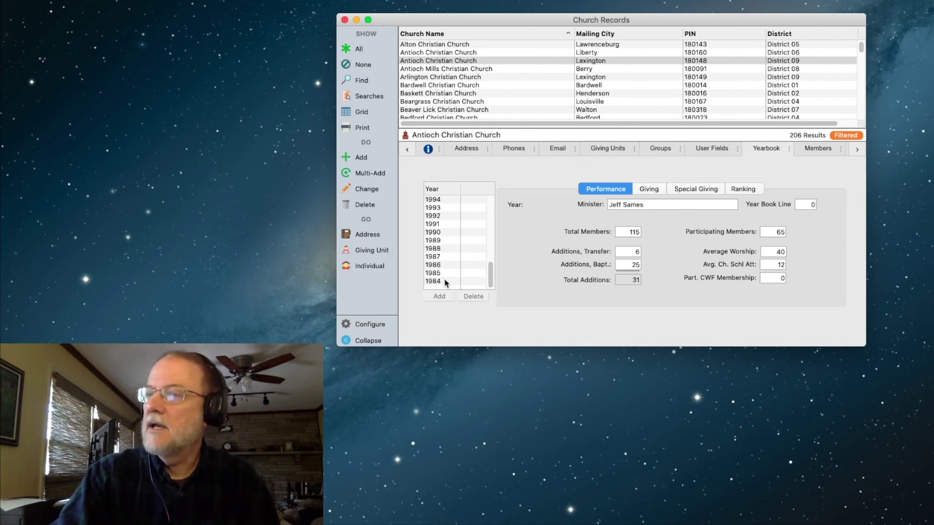
{"action": "left_click_drag", "start_coordinate": [491, 282], "coordinate": [492, 200]}
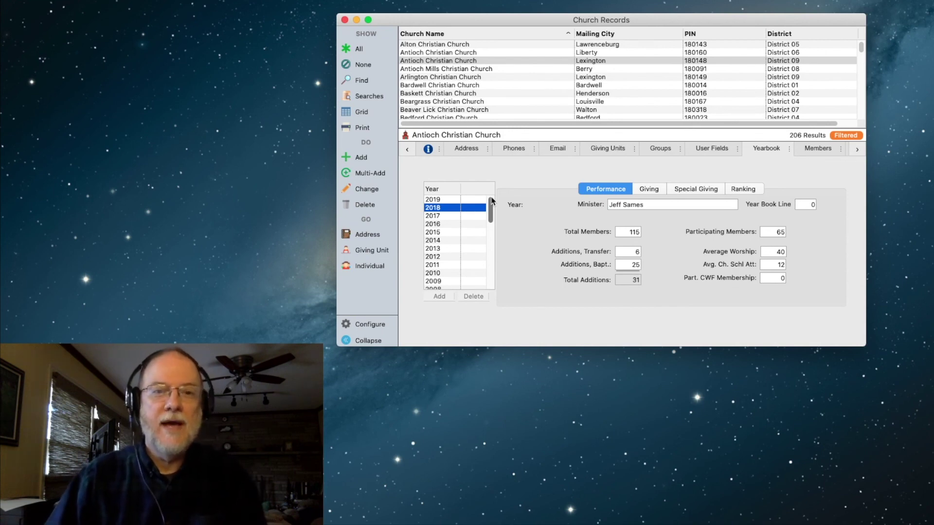
Open an Advanced Find on the church records and clear the primary search and all related record finds
{"action": "left_click", "coordinate": [362, 80]}
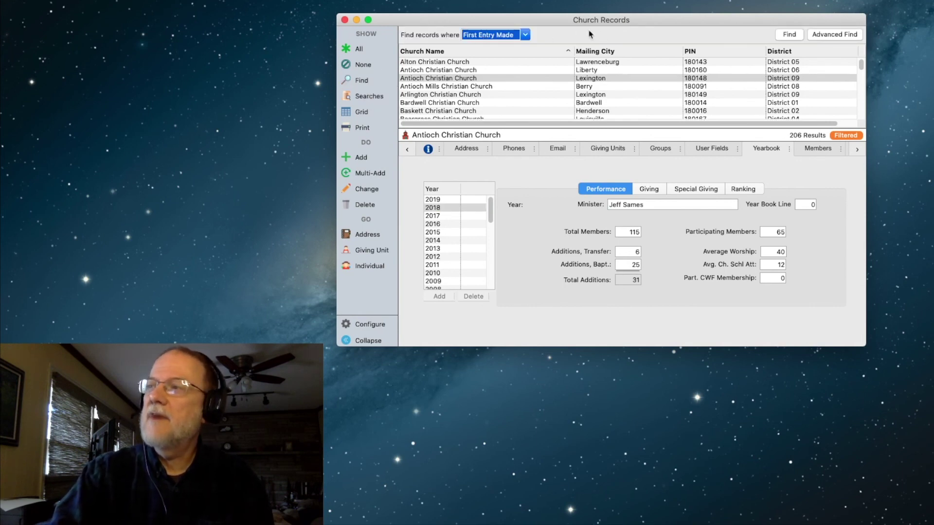
{"action": "left_click", "coordinate": [830, 35]}
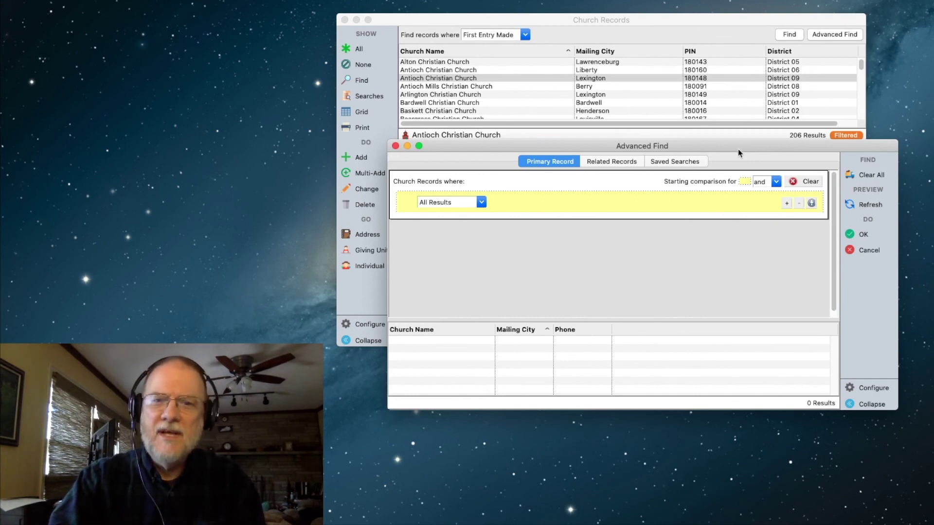
{"action": "left_click", "coordinate": [871, 176]}
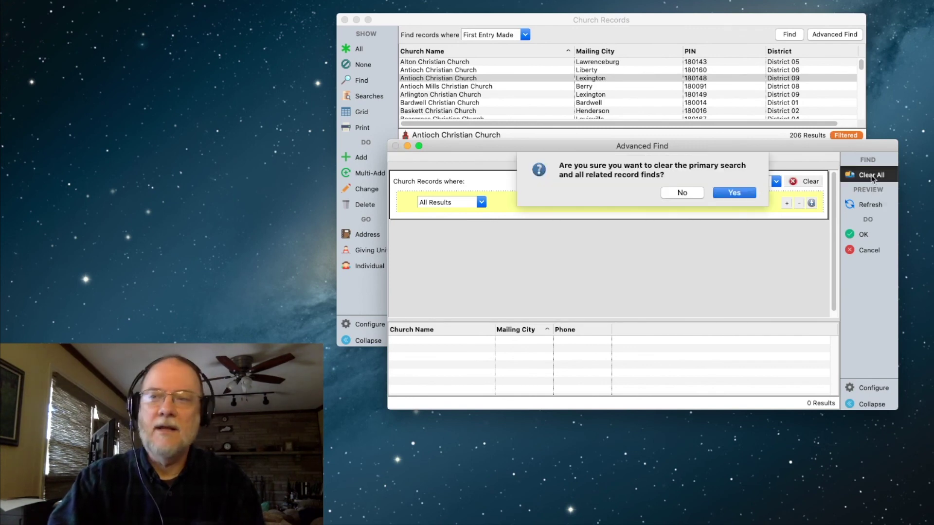
{"action": "left_click", "coordinate": [731, 194]}
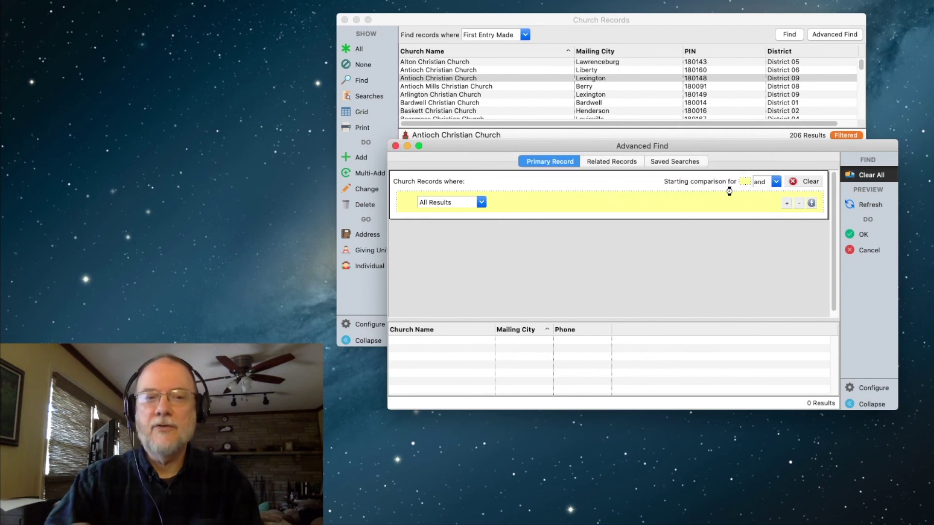
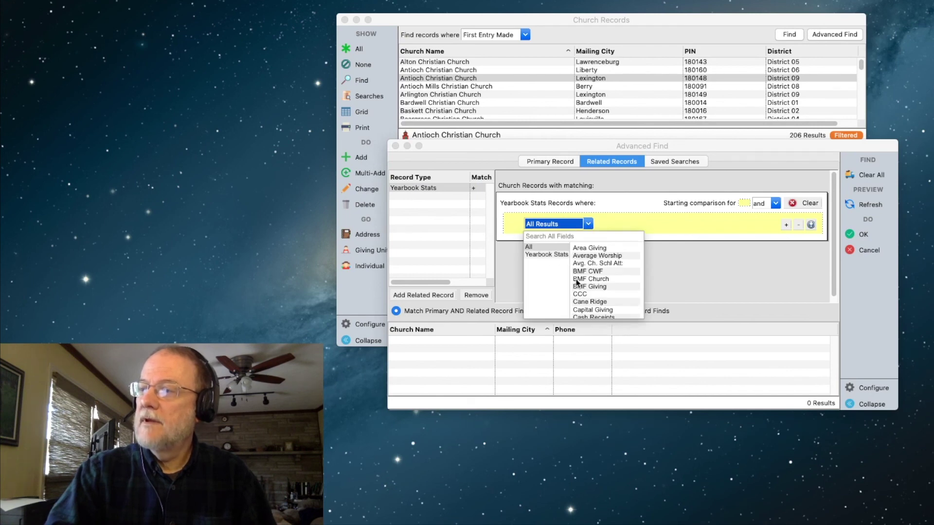
Define the Yearbook Stats criterion as YBYear is greater than or equal to 2015
{"action": "scroll", "coordinate": [608, 285], "scroll_direction": "down", "scroll_amount": 3}
{"action": "scroll", "coordinate": [610, 287], "scroll_direction": "down", "scroll_amount": 5}
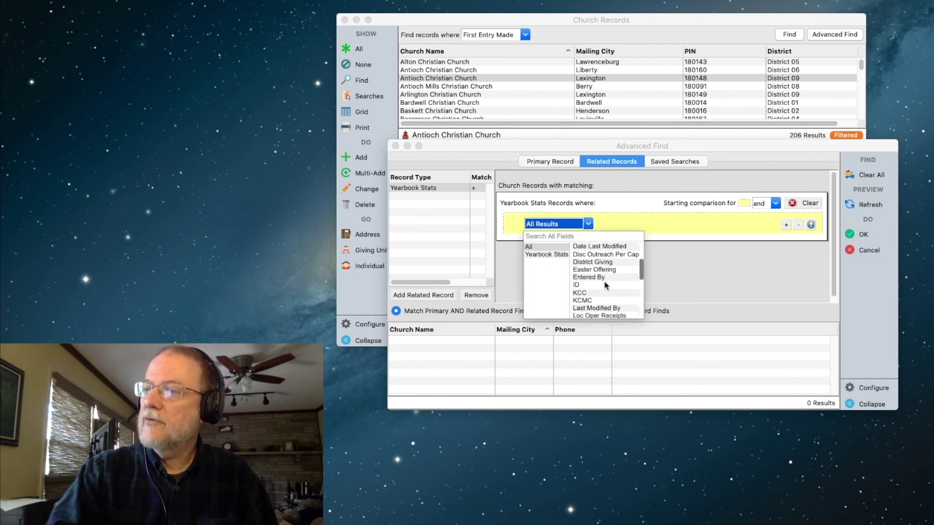
{"action": "scroll", "coordinate": [625, 292], "scroll_direction": "down", "scroll_amount": 5}
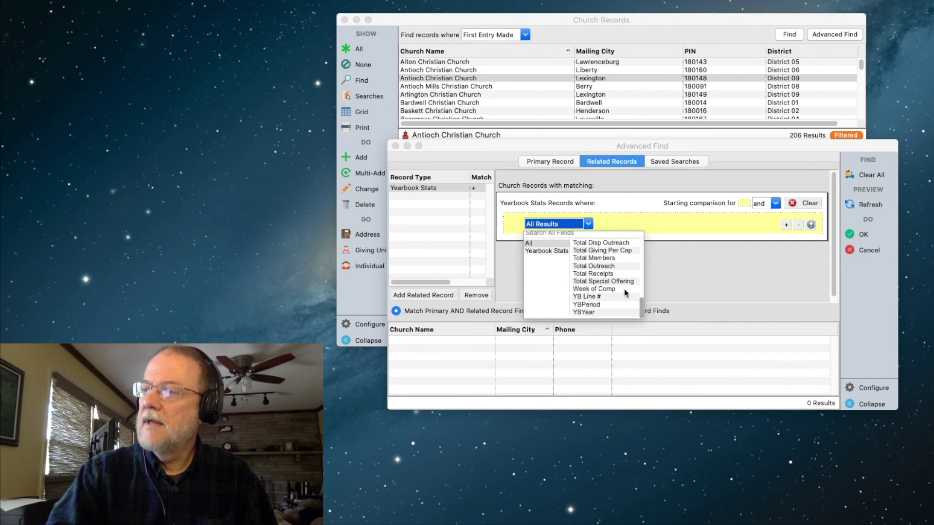
{"action": "left_click", "coordinate": [586, 316]}
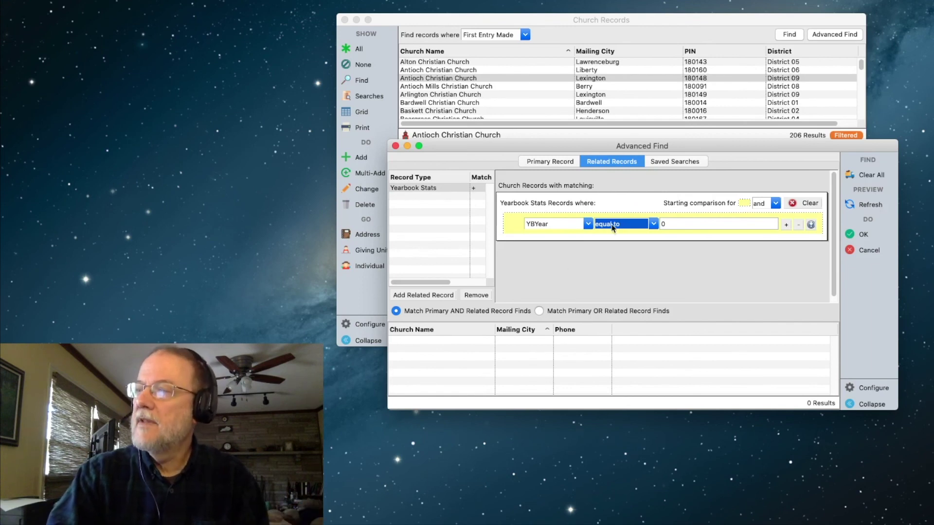
{"action": "left_click", "coordinate": [654, 225]}
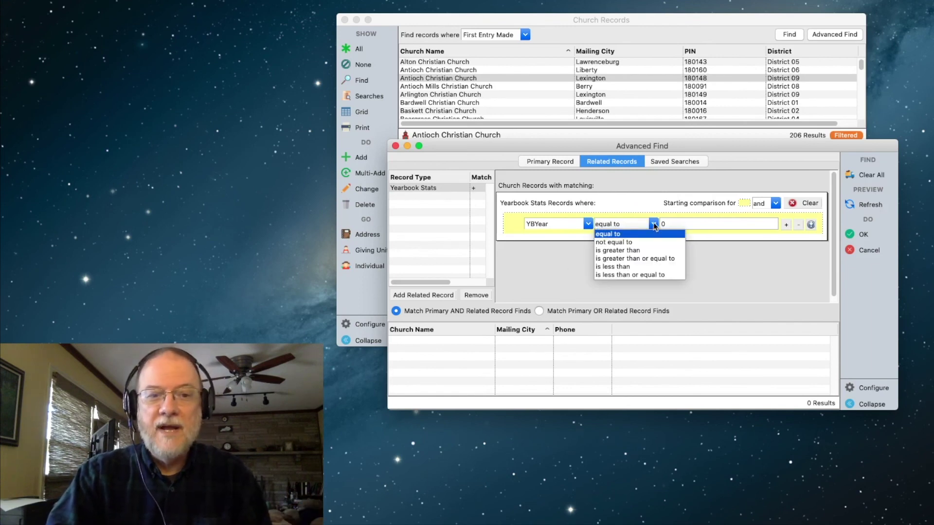
{"action": "left_click", "coordinate": [612, 259]}
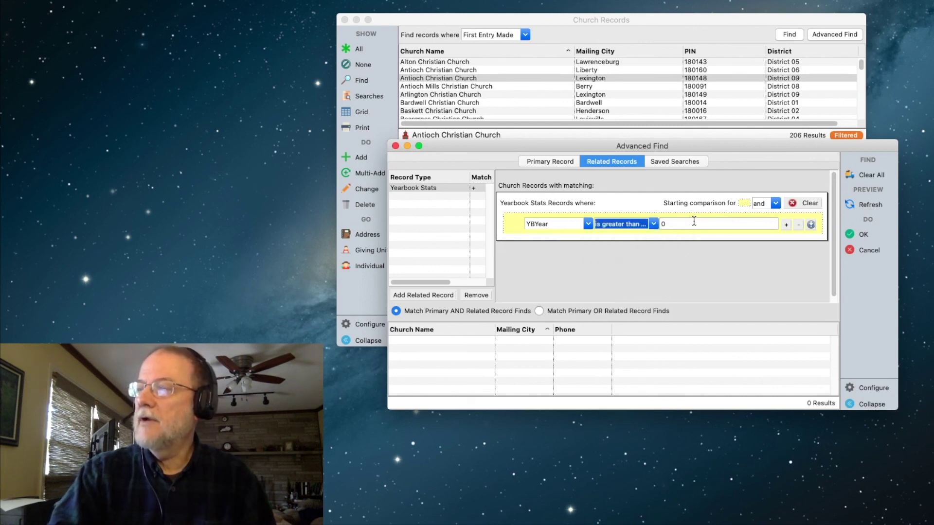
{"action": "key", "text": "Tab"}
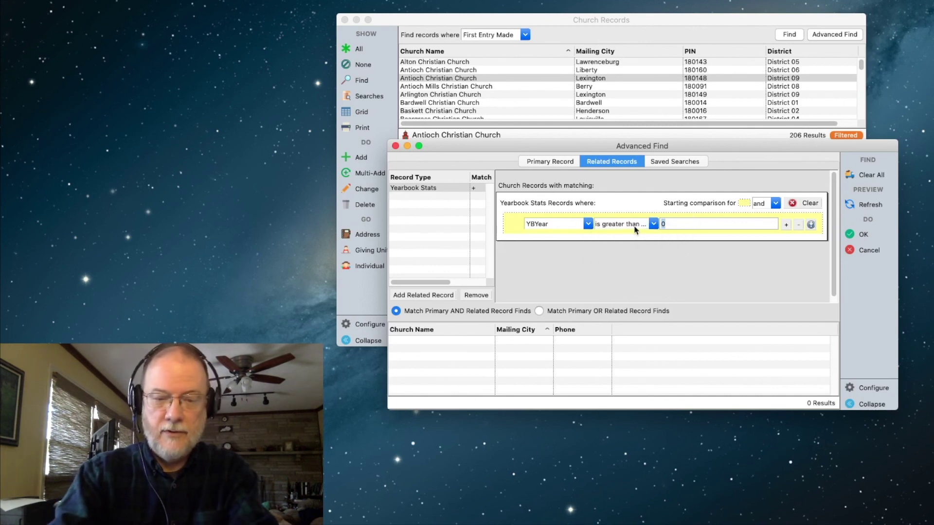
{"action": "type", "text": "2015"}
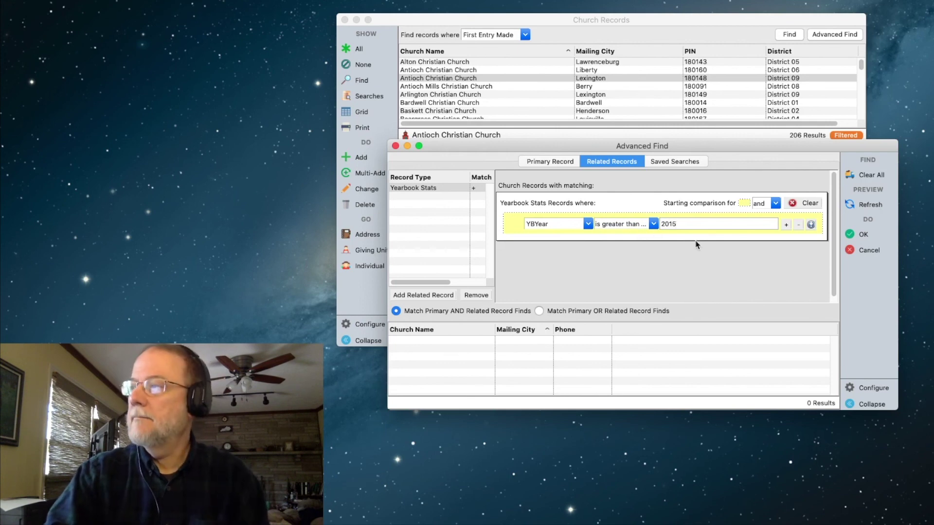
Add a second Yearbook Stats criterion, Total Disp Outreach is greater than 0, and run the search
{"action": "left_click", "coordinate": [787, 225]}
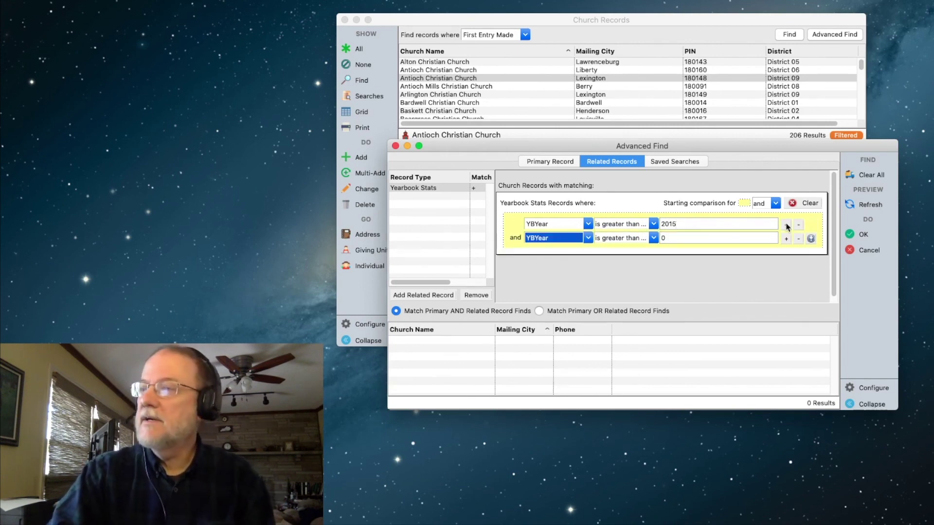
{"action": "left_click", "coordinate": [588, 238]}
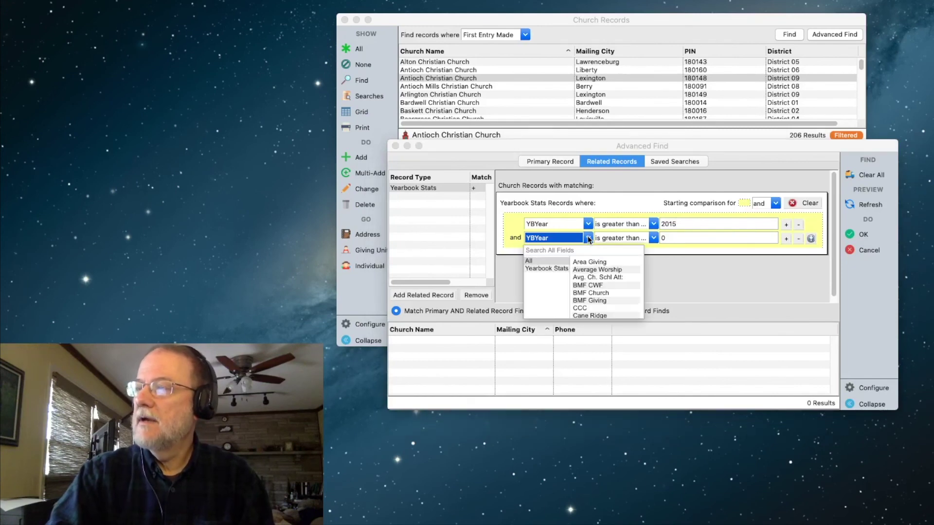
{"action": "scroll", "coordinate": [591, 297], "scroll_direction": "down", "scroll_amount": 5}
{"action": "scroll", "coordinate": [591, 305], "scroll_direction": "down", "scroll_amount": 5}
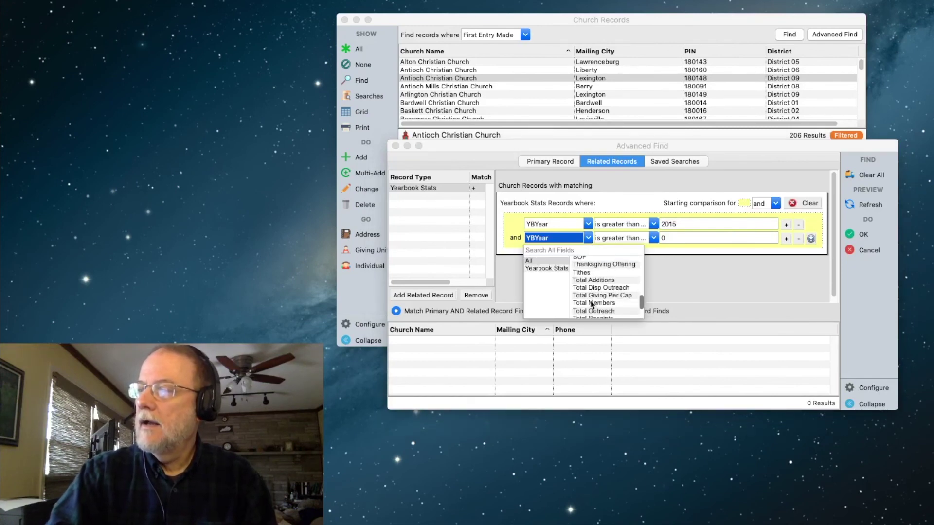
{"action": "left_click", "coordinate": [597, 276]}
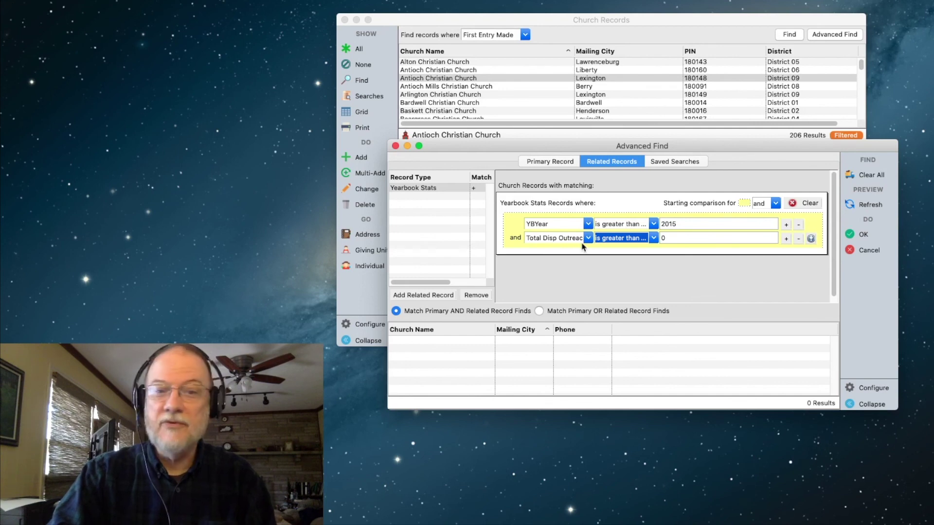
{"action": "left_click", "coordinate": [654, 238]}
{"action": "left_click", "coordinate": [627, 268]}
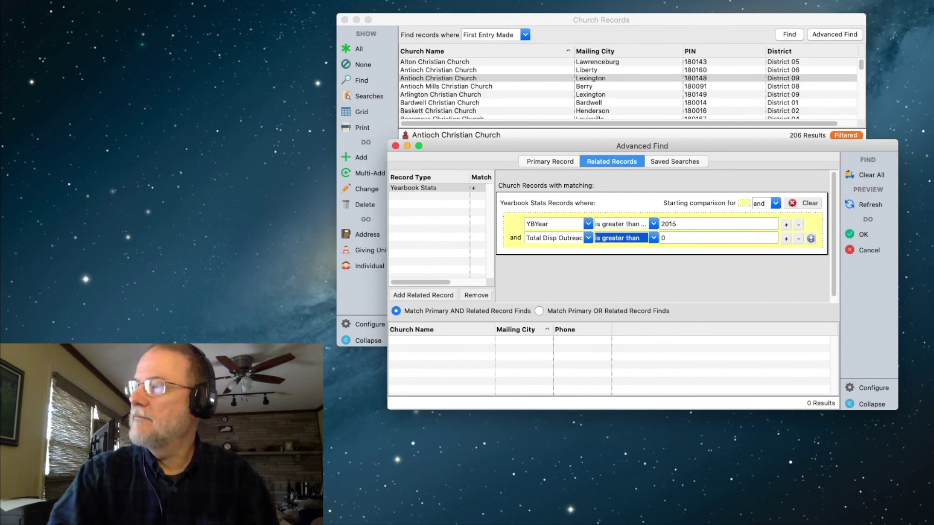
{"action": "left_click", "coordinate": [862, 235]}
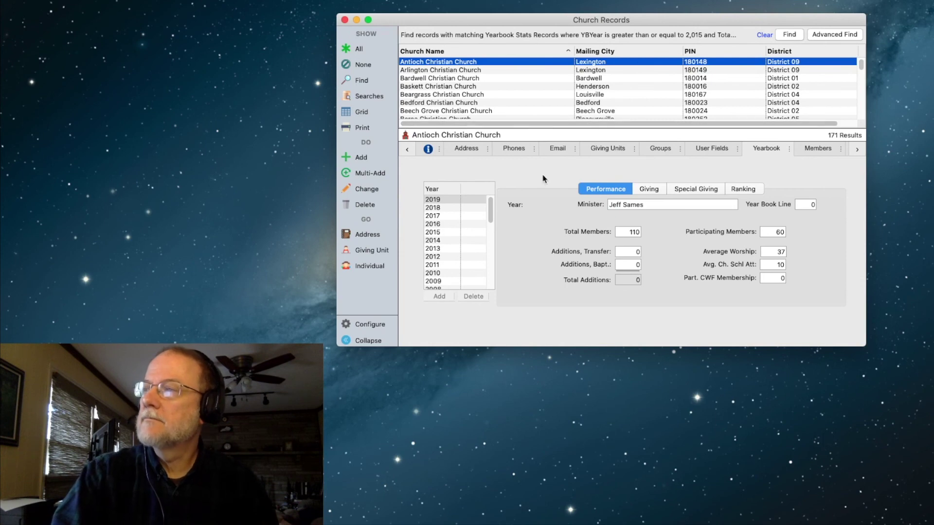
Reopen the Advanced Find and clear the primary search together with all related record finds
{"action": "left_click", "coordinate": [831, 33]}
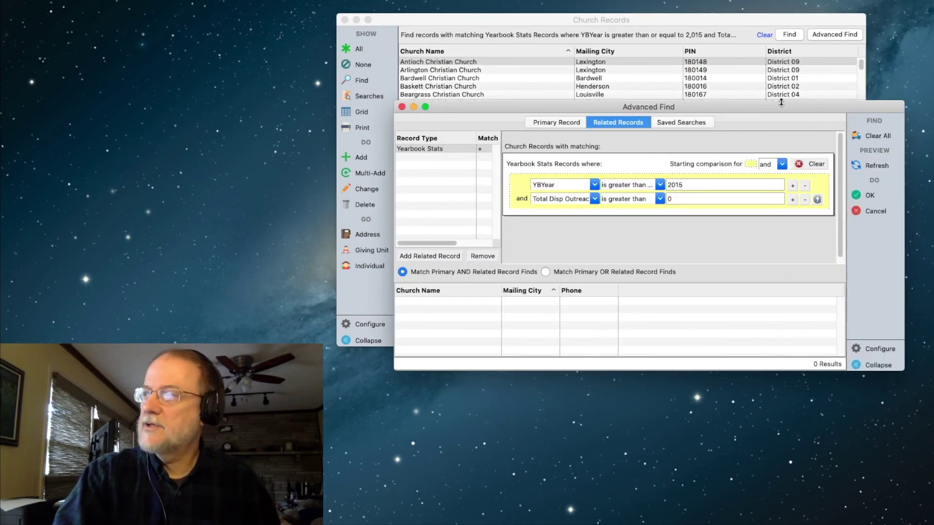
{"action": "left_click", "coordinate": [876, 137]}
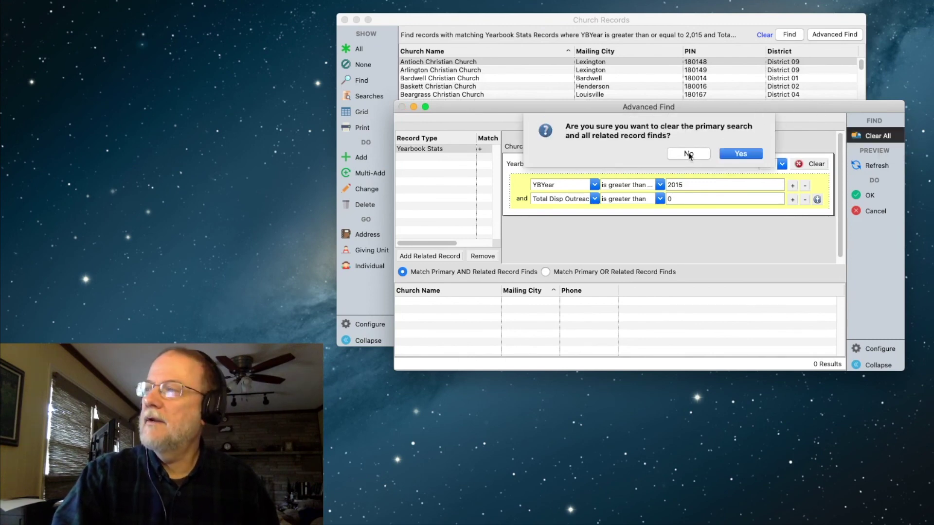
{"action": "left_click", "coordinate": [739, 155]}
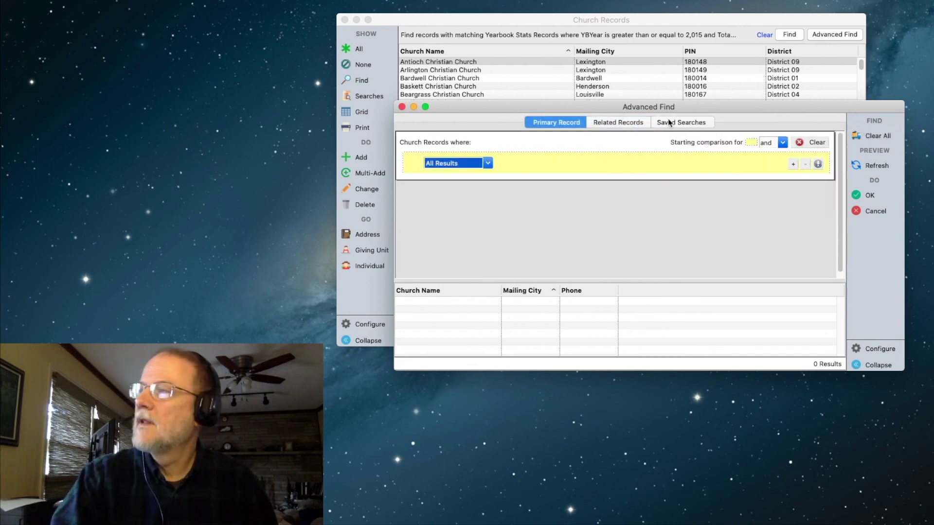
Add Yearbook Stats as a related record, finding church records with matching entries
{"action": "left_click", "coordinate": [621, 121]}
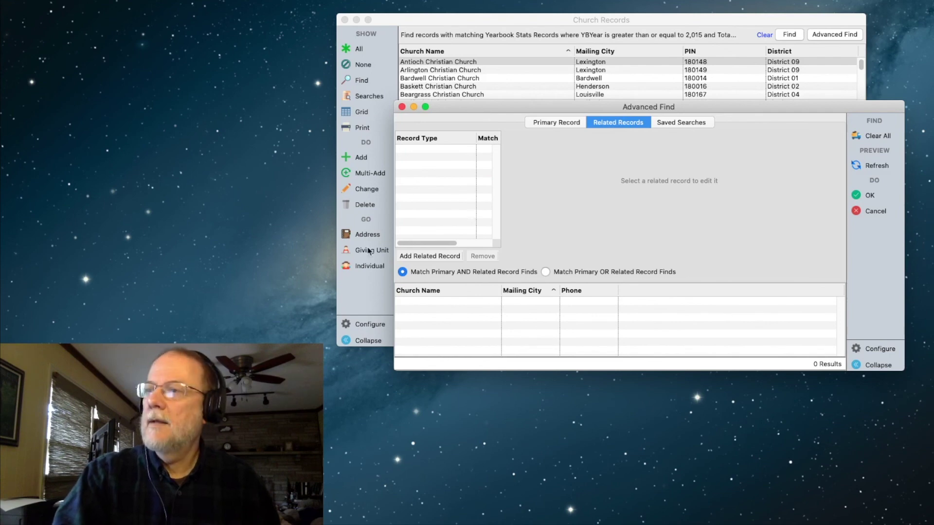
{"action": "left_click", "coordinate": [446, 256]}
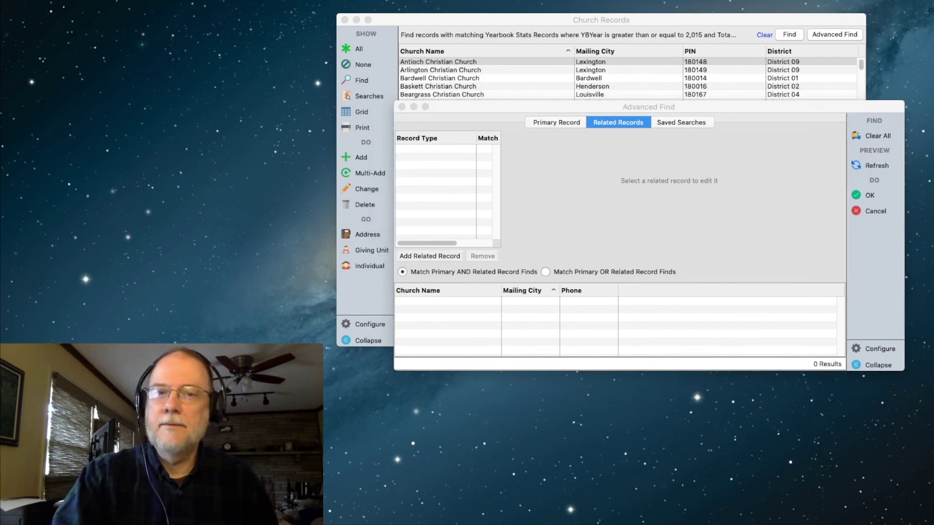
{"action": "left_click", "coordinate": [525, 190]}
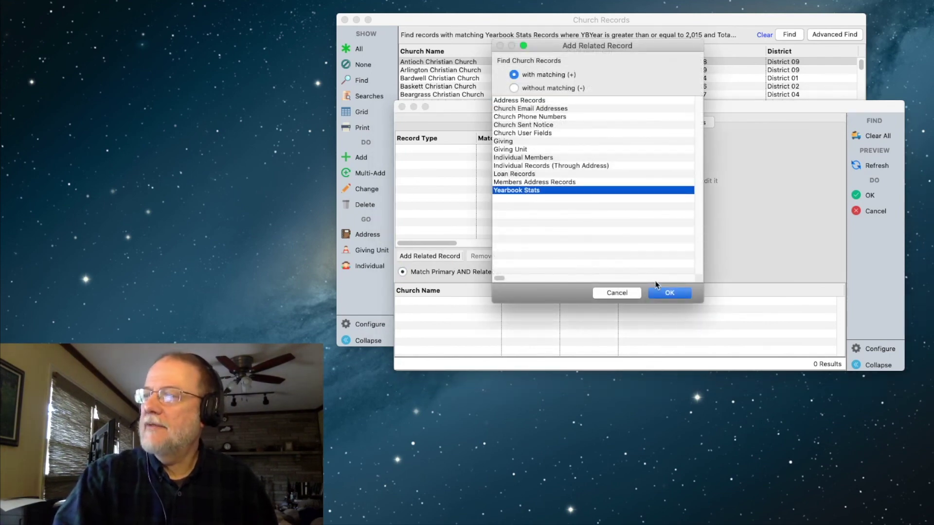
{"action": "left_click", "coordinate": [662, 292]}
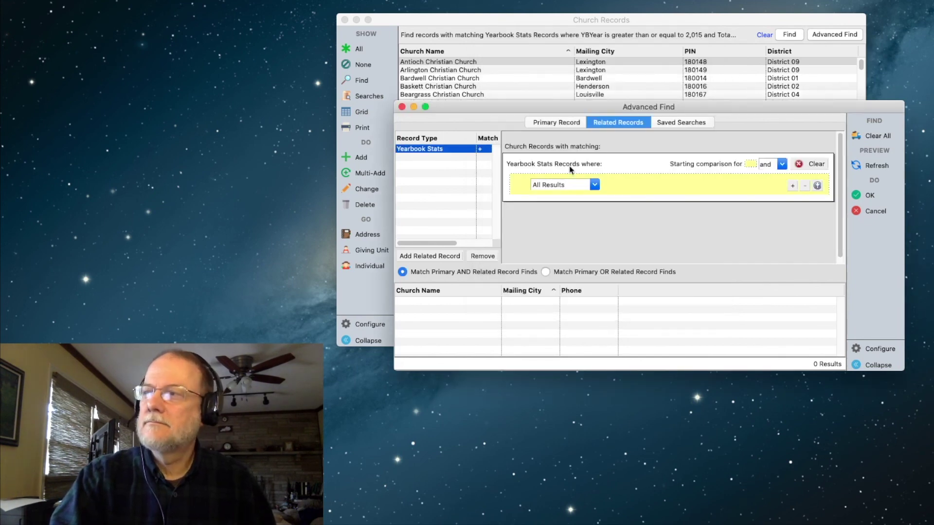
Define the Yearbook Stats criterion as YBYear is greater than or equal to 2018
{"action": "left_click", "coordinate": [594, 185]}
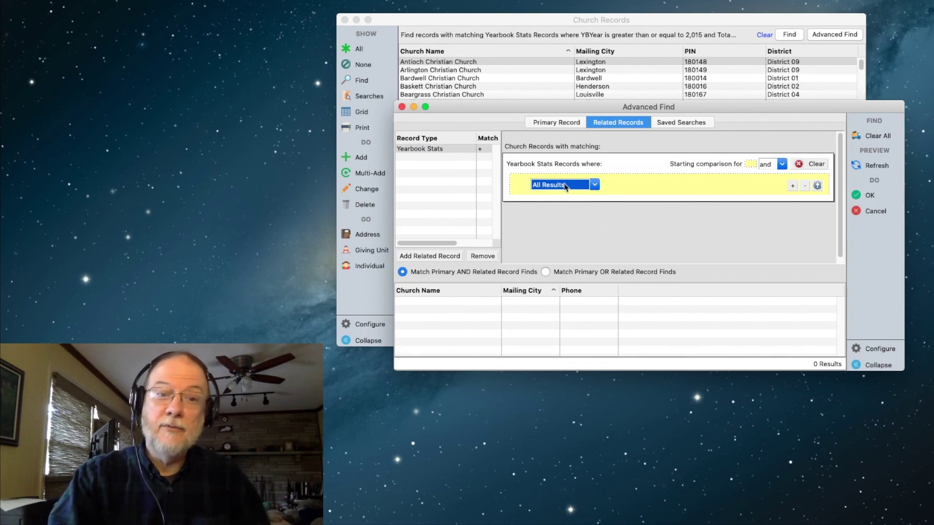
{"action": "left_click", "coordinate": [594, 184]}
{"action": "scroll", "coordinate": [590, 301], "scroll_direction": "down", "scroll_amount": 10}
{"action": "left_click", "coordinate": [590, 316]}
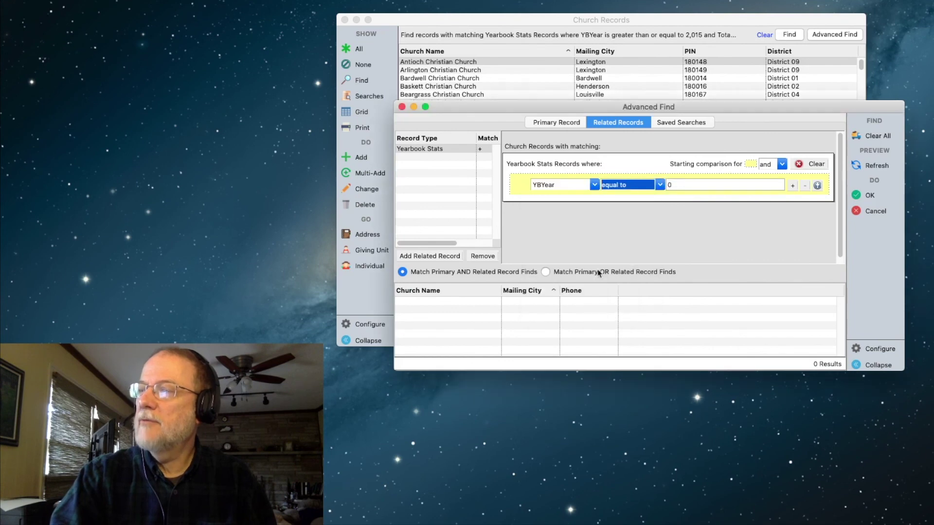
{"action": "left_click", "coordinate": [652, 188]}
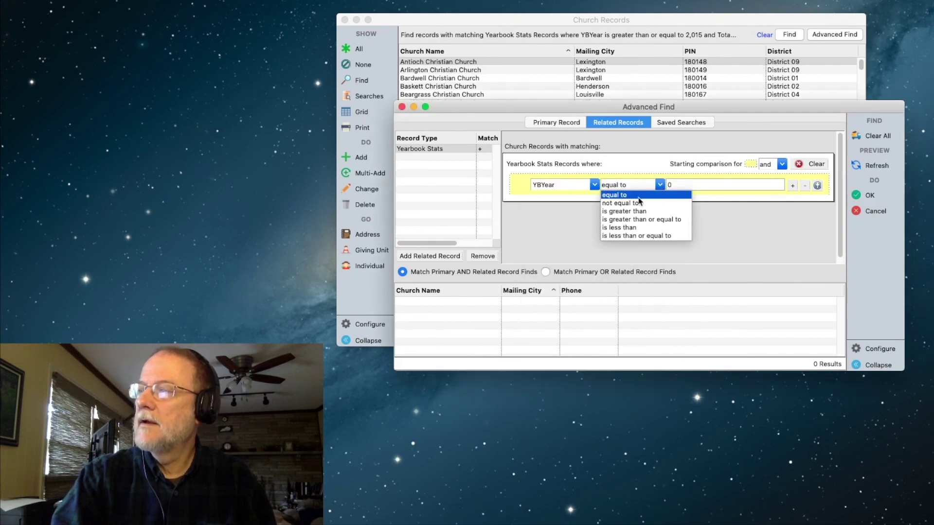
{"action": "left_click", "coordinate": [637, 223]}
{"action": "key", "text": "Tab"}
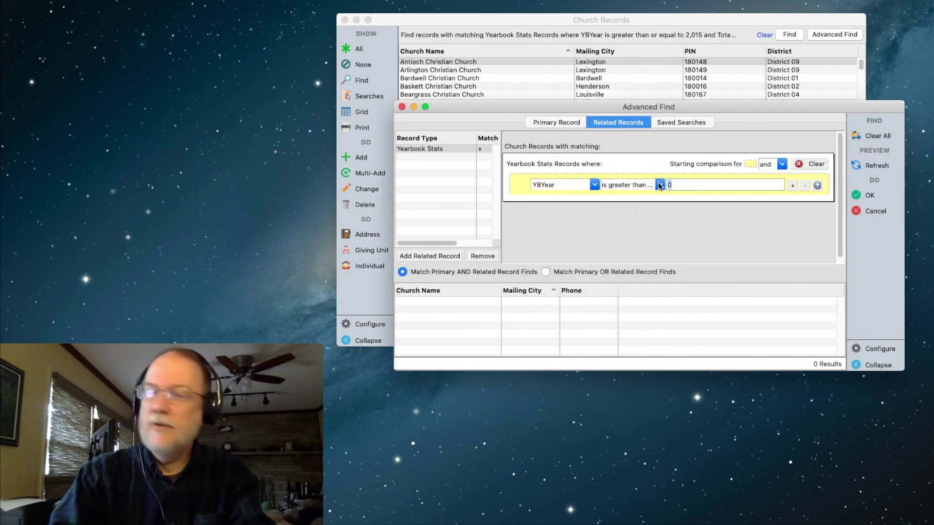
{"action": "type", "text": "2018"}
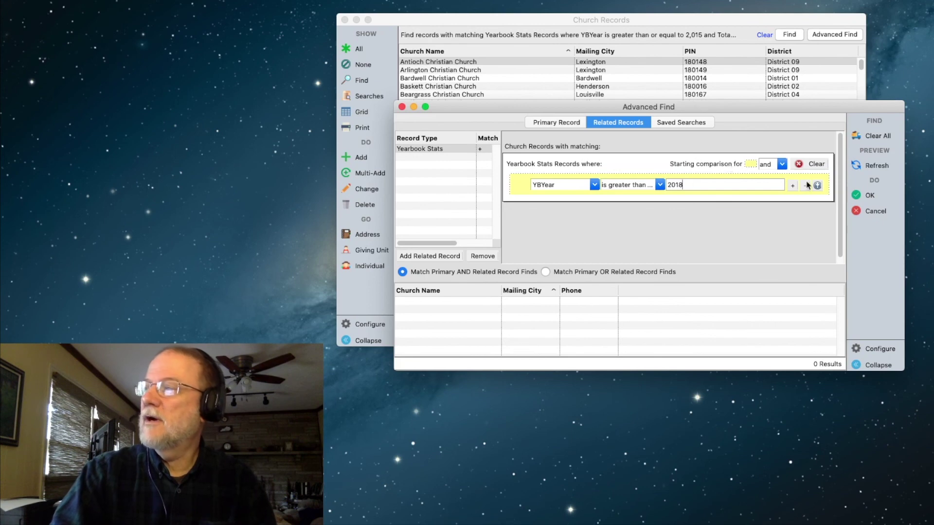
Add a second Yearbook Stats criterion, Average Worship is less than or equal to 40, and run the search
{"action": "left_click", "coordinate": [792, 186]}
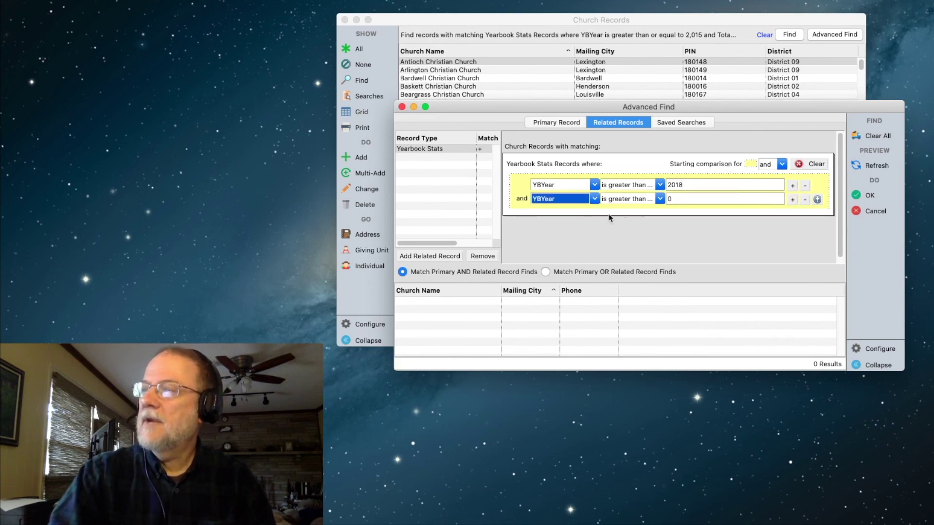
{"action": "left_click", "coordinate": [595, 200]}
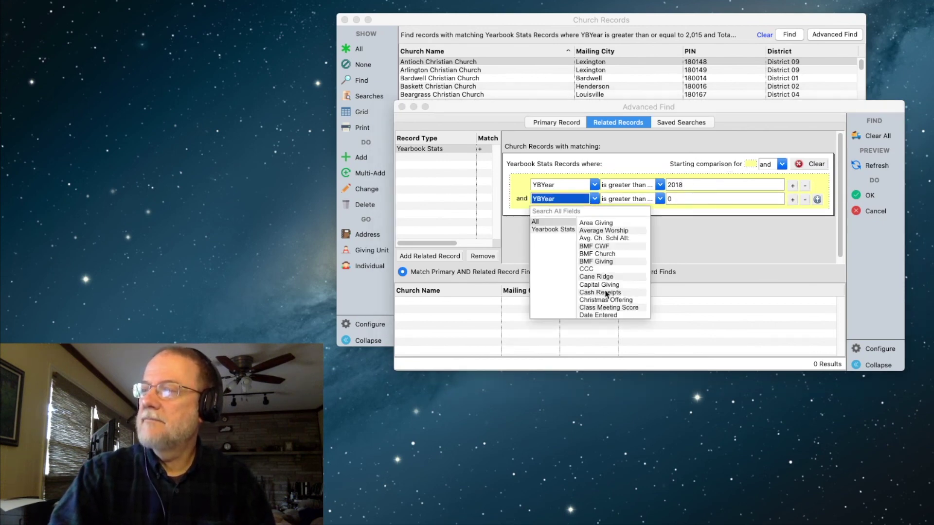
{"action": "scroll", "coordinate": [606, 292], "scroll_direction": "down", "scroll_amount": 10}
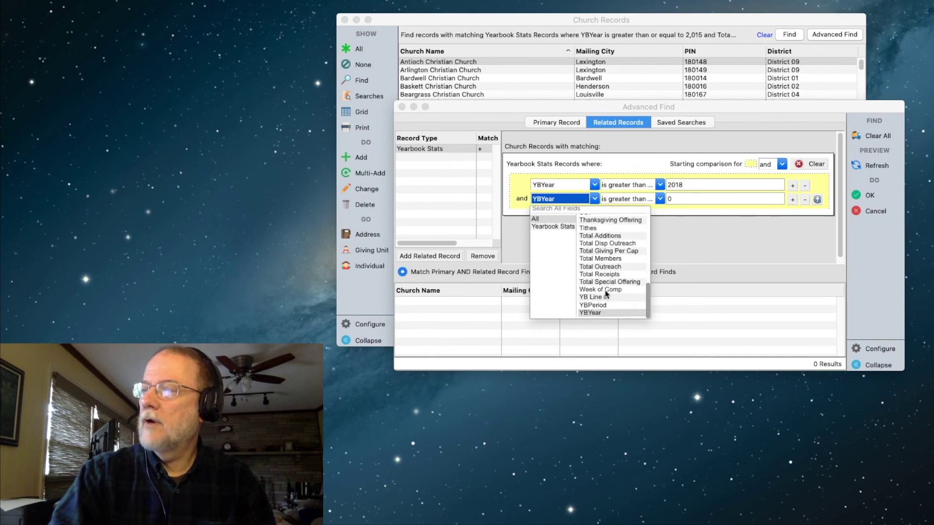
{"action": "scroll", "coordinate": [606, 290], "scroll_direction": "up", "scroll_amount": 12}
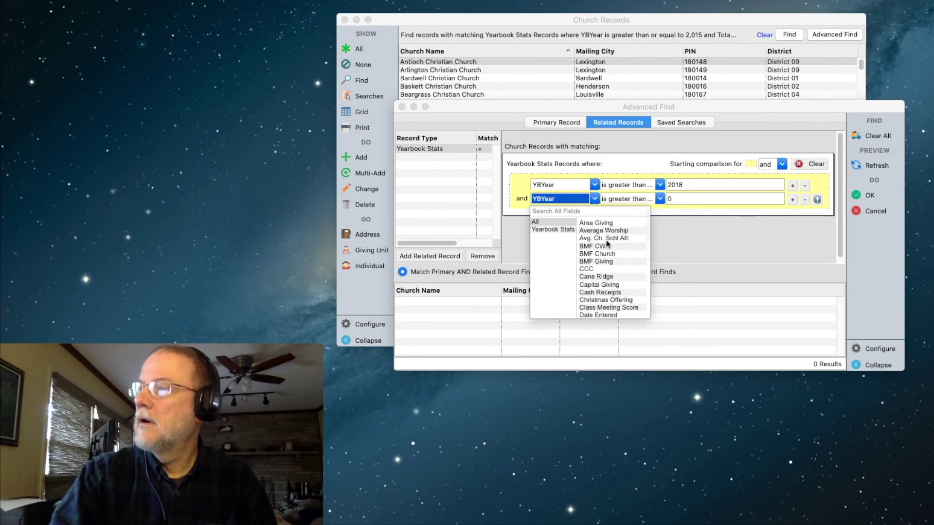
{"action": "left_click", "coordinate": [606, 232]}
{"action": "left_click", "coordinate": [629, 199]}
{"action": "left_click", "coordinate": [632, 254]}
{"action": "left_click", "coordinate": [691, 198]}
{"action": "type", "text": "40"}
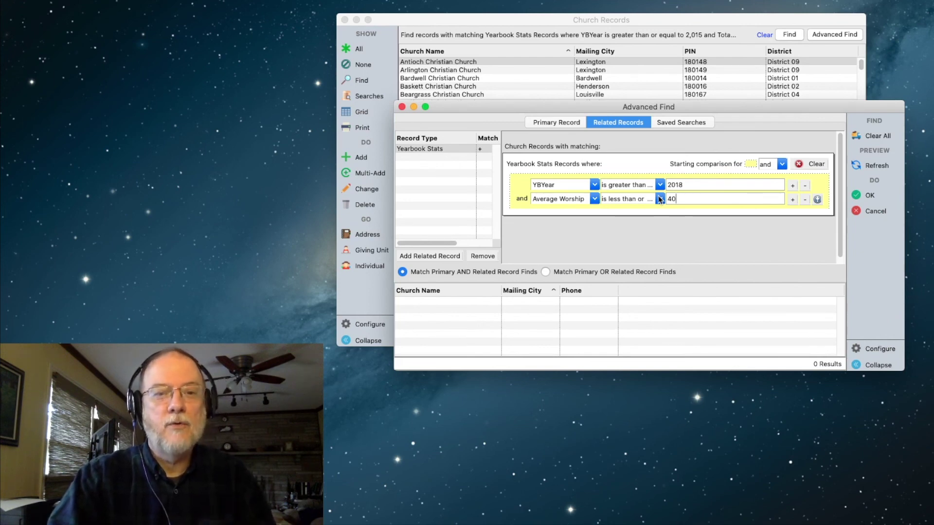
{"action": "left_click", "coordinate": [869, 196]}
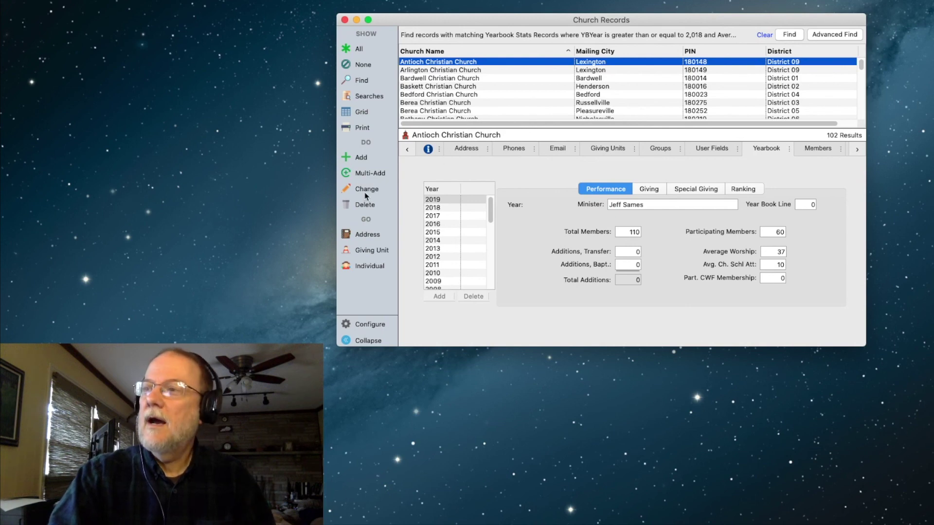
Open the print options for the found church records
{"action": "left_click", "coordinate": [362, 128]}
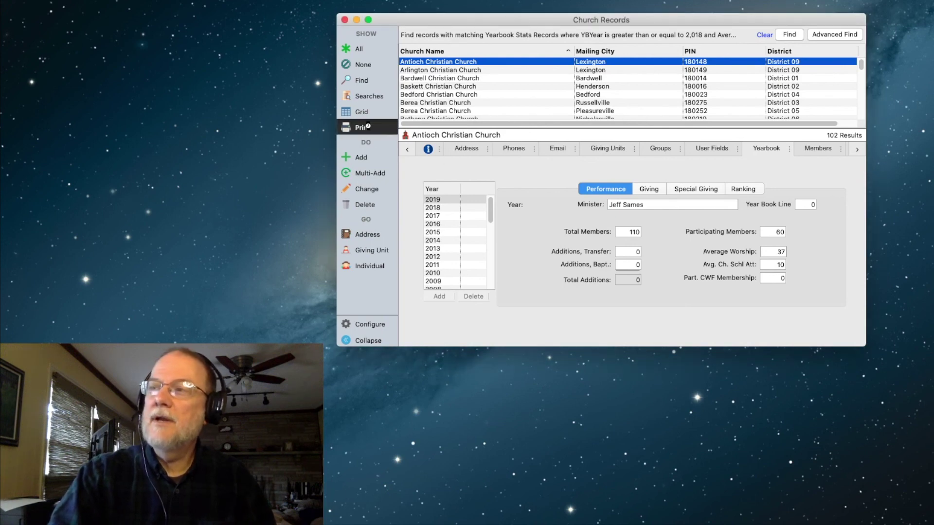